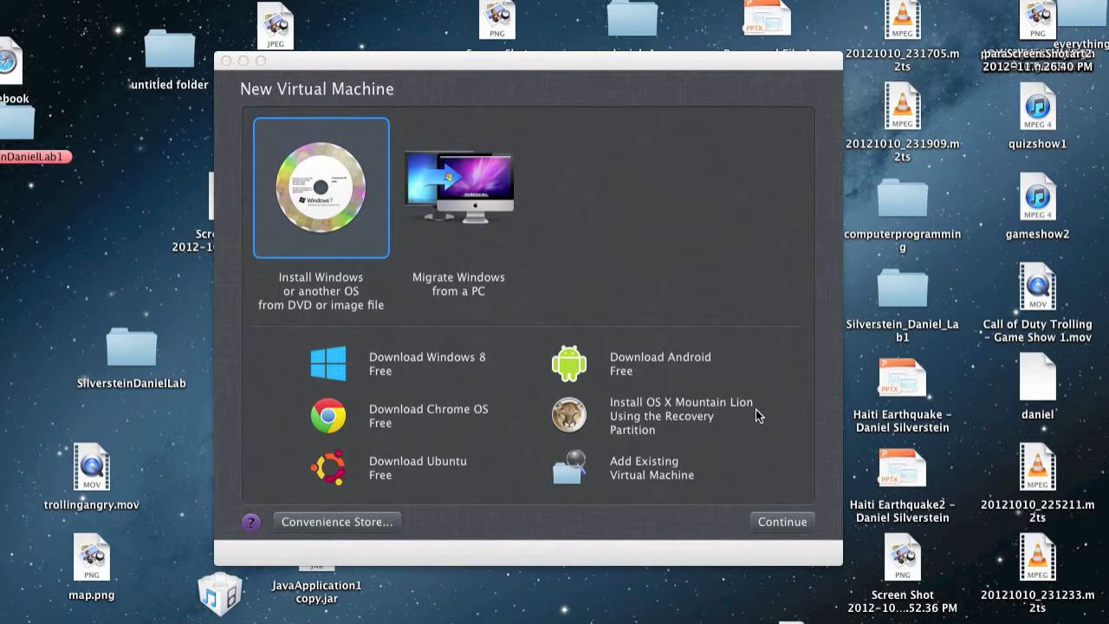
Choose installing Windows from a DVD or image file in the New Virtual Machine wizard.
left_click_drag(498, 67, 488, 24)
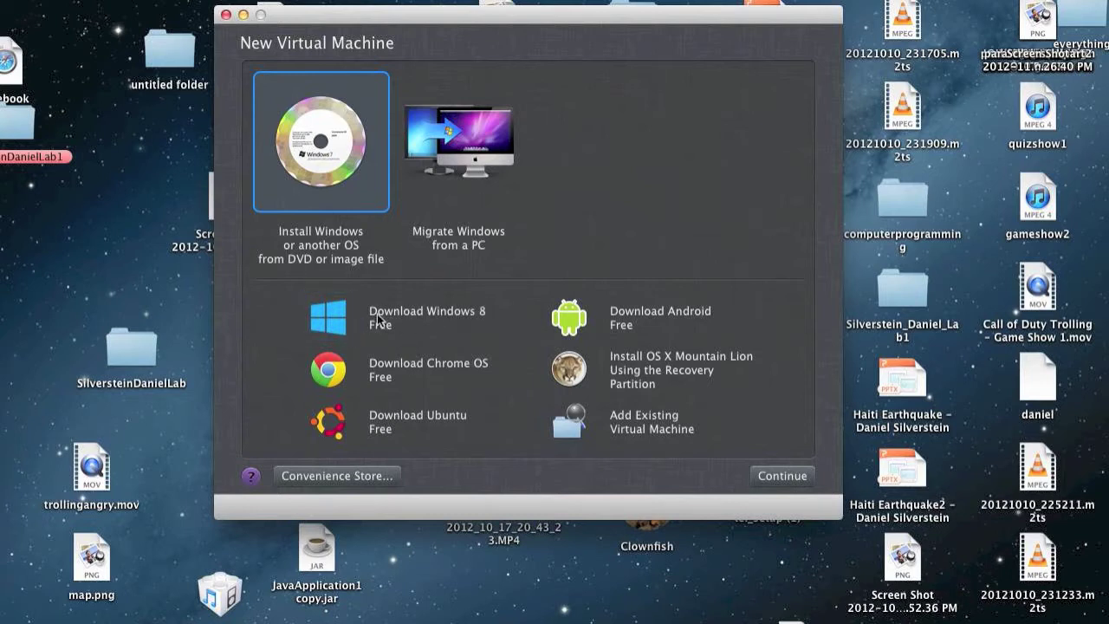
left_click(318, 144)
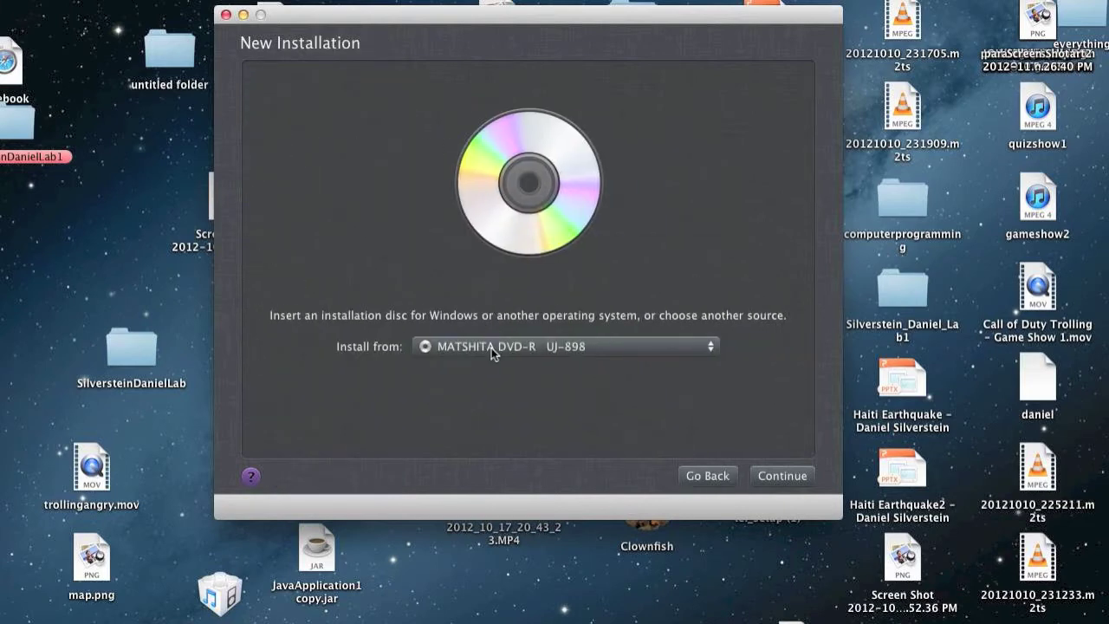
Select the MATSHITA DVD-R drive as the installation source and dismiss the no-disc warning.
left_click(494, 347)
left_click(507, 346)
left_click(782, 477)
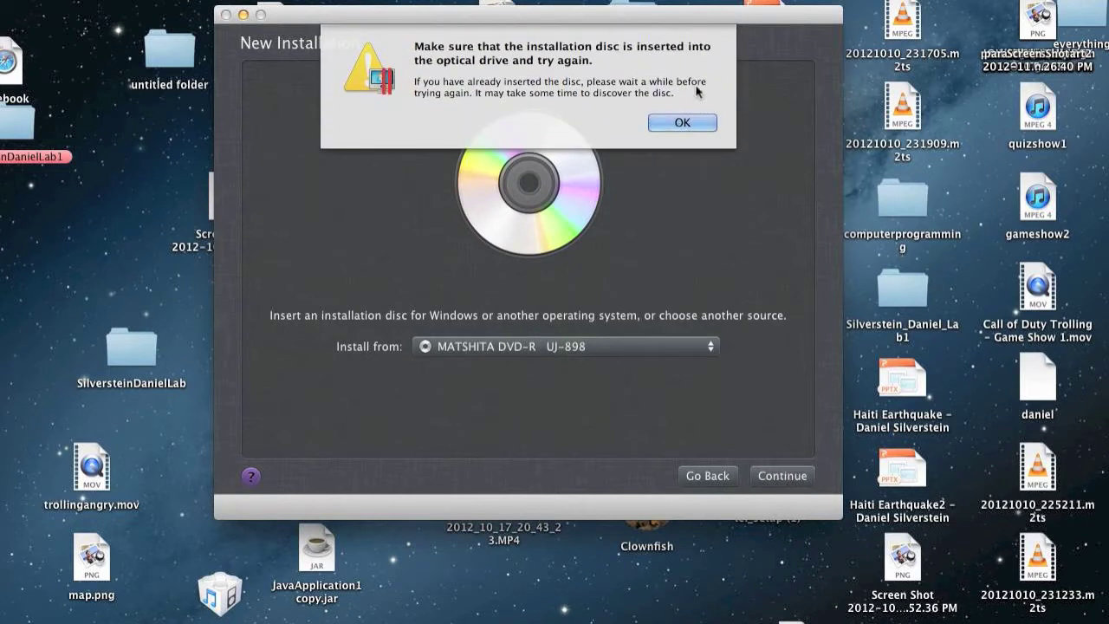
key("Return")
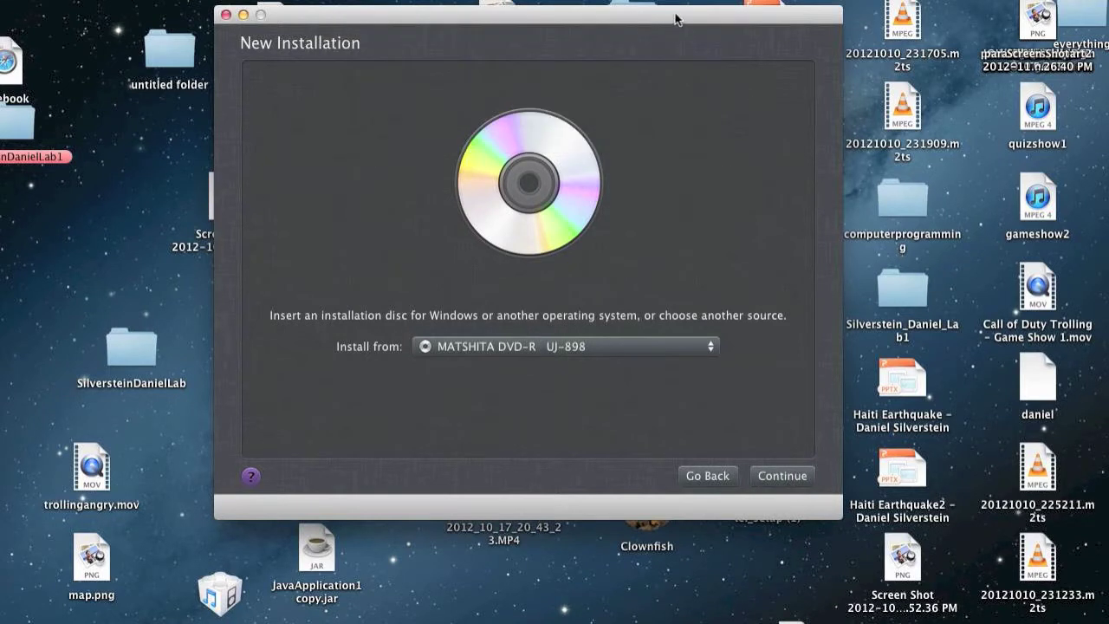
With the Windows disc inserted, ignore the CrossOver autorun prompt and continue from the disc.
left_click_drag(675, 19, 510, 22)
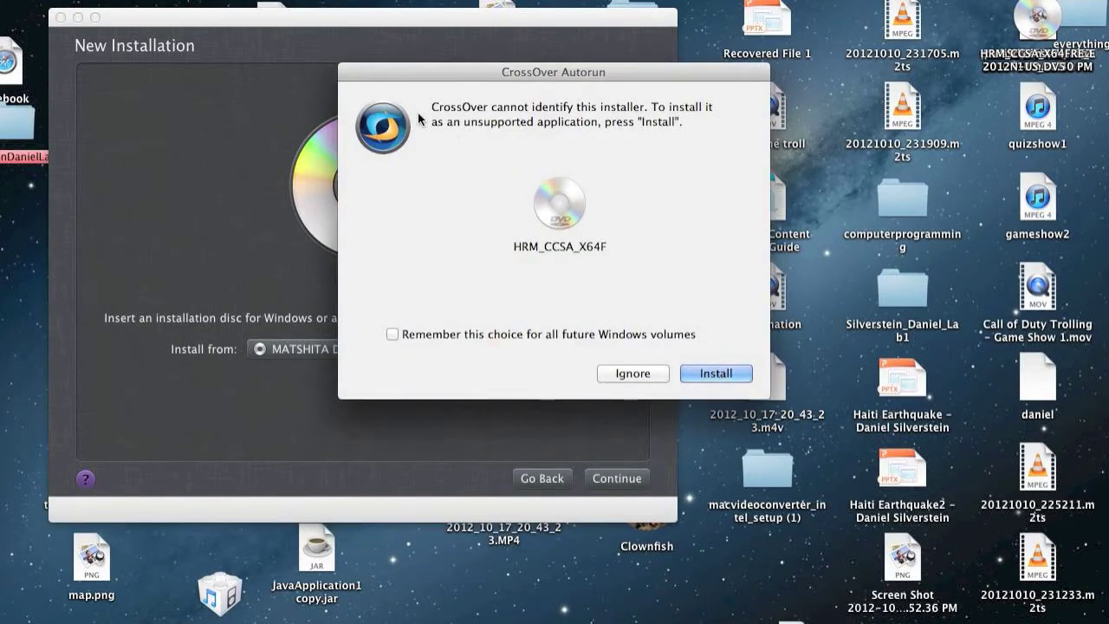
left_click(652, 375)
left_click(378, 356)
left_click(144, 392)
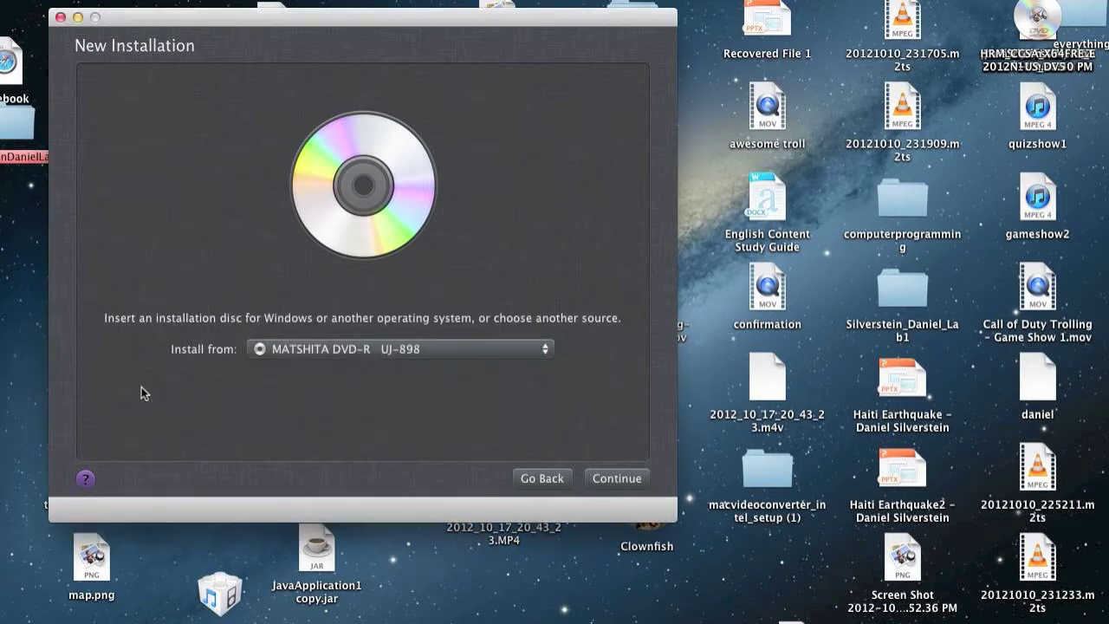
Reach the Windows Product Key page with express installation on and fill in the key field.
left_click(640, 481)
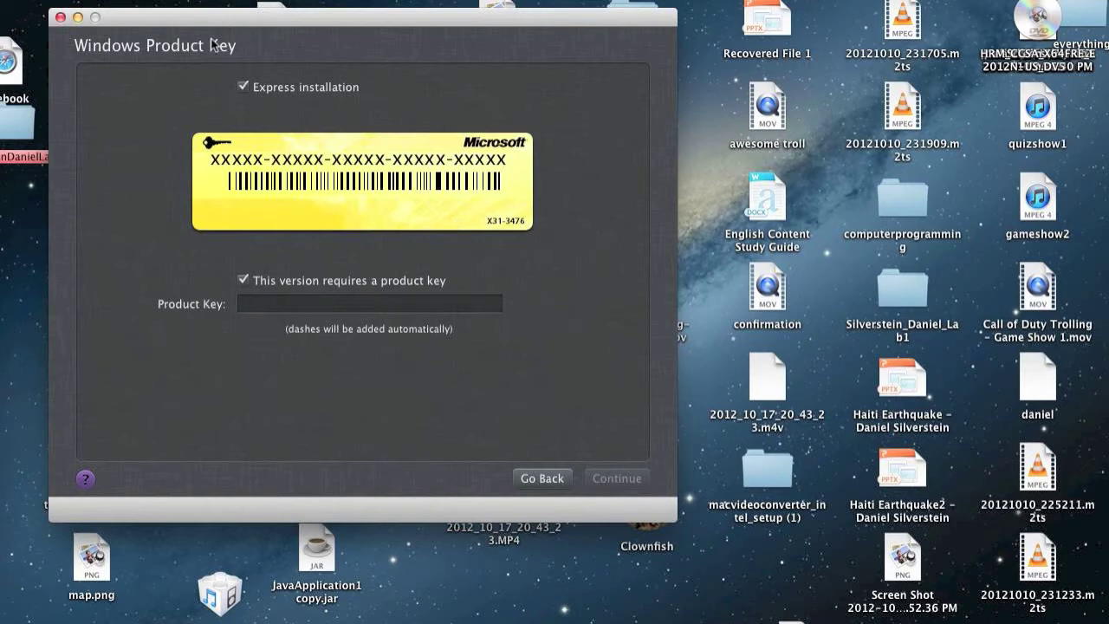
mouse_move(223, 14)
left_mouse_down()
mouse_move(169, 312)
mouse_move(121, 289)
left_mouse_up()
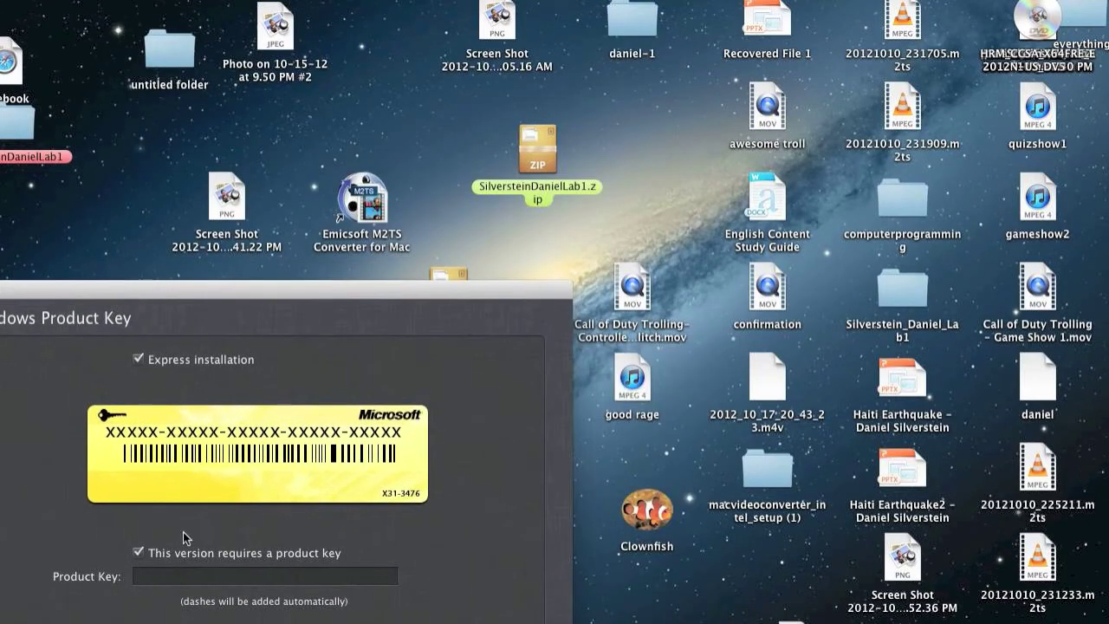
left_click(185, 578)
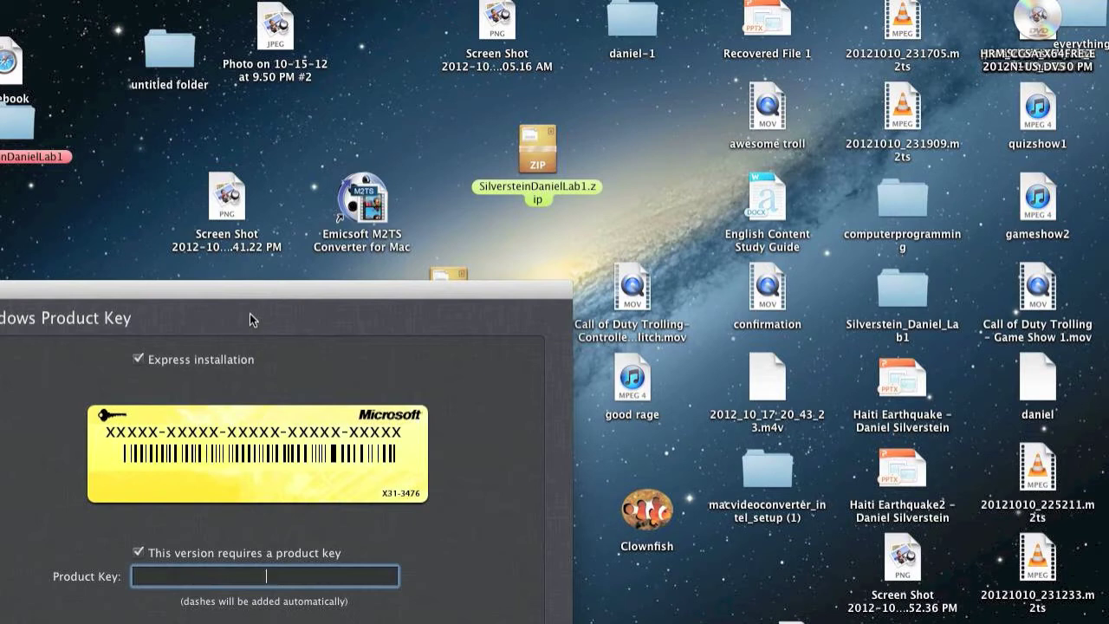
left_click_drag(292, 299, 294, 301)
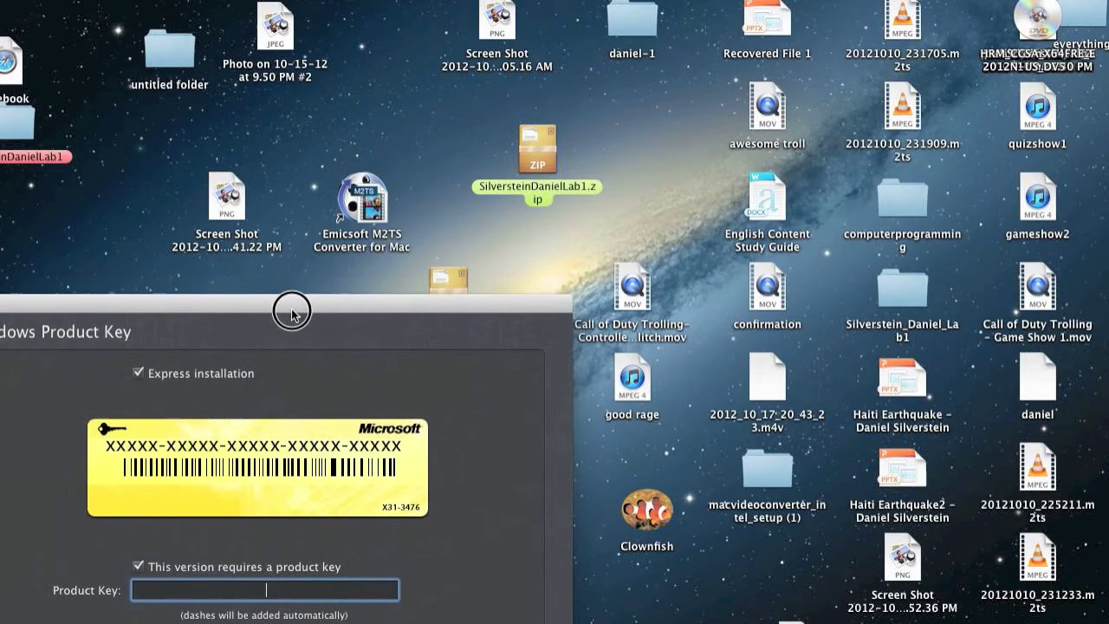
left_click_drag(293, 301, 273, 425)
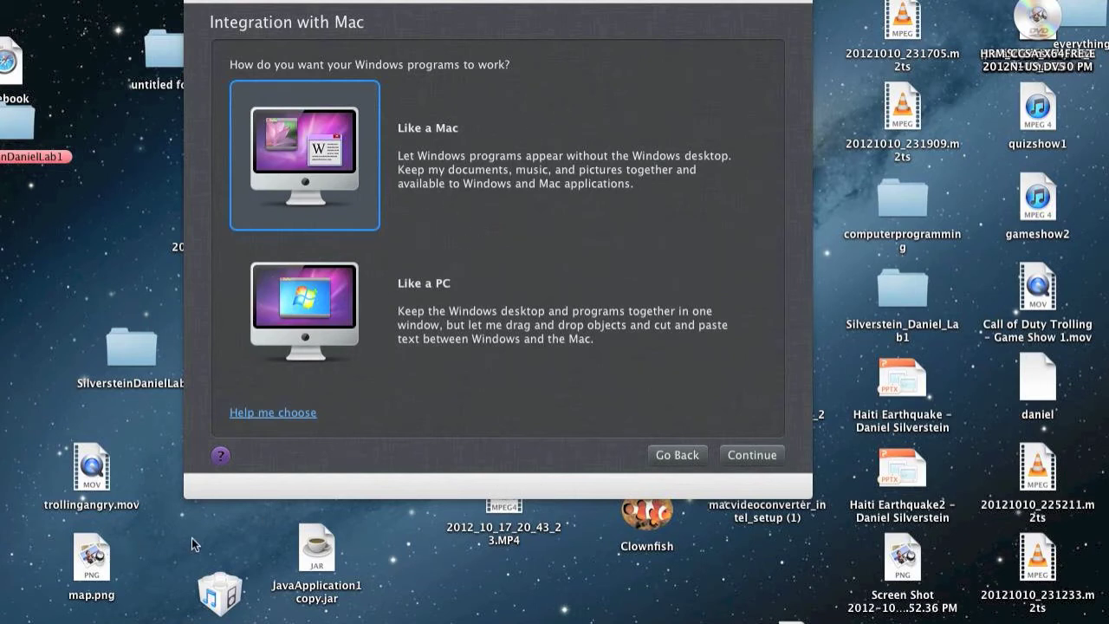
Pick 'Like a PC' integration, share the VM with other Mac users, and start installing.
double_click(326, 301)
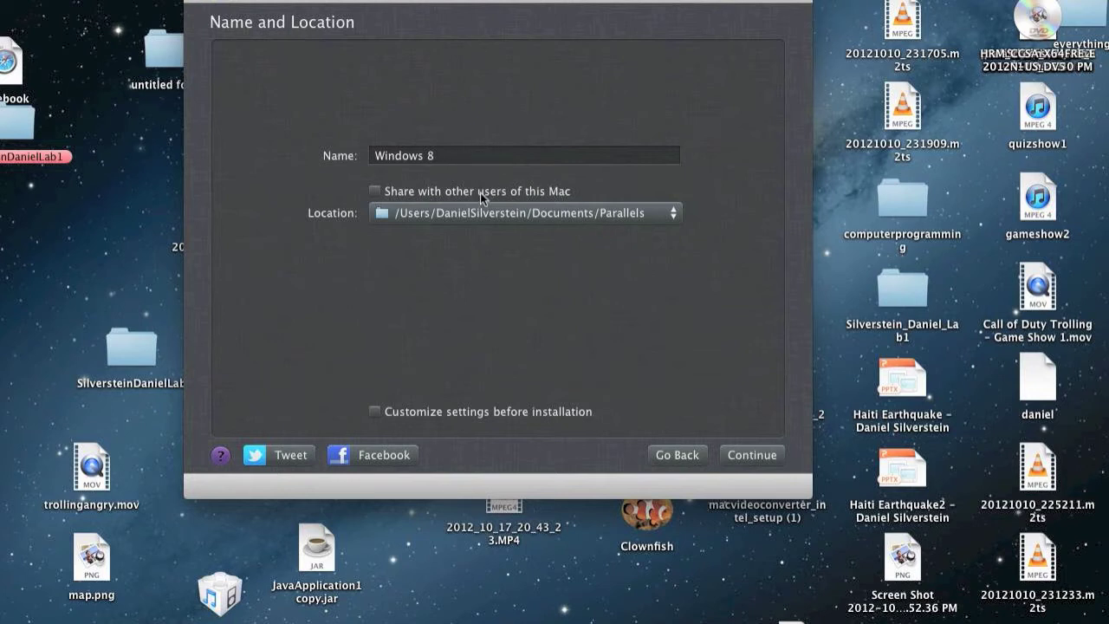
left_click(376, 191)
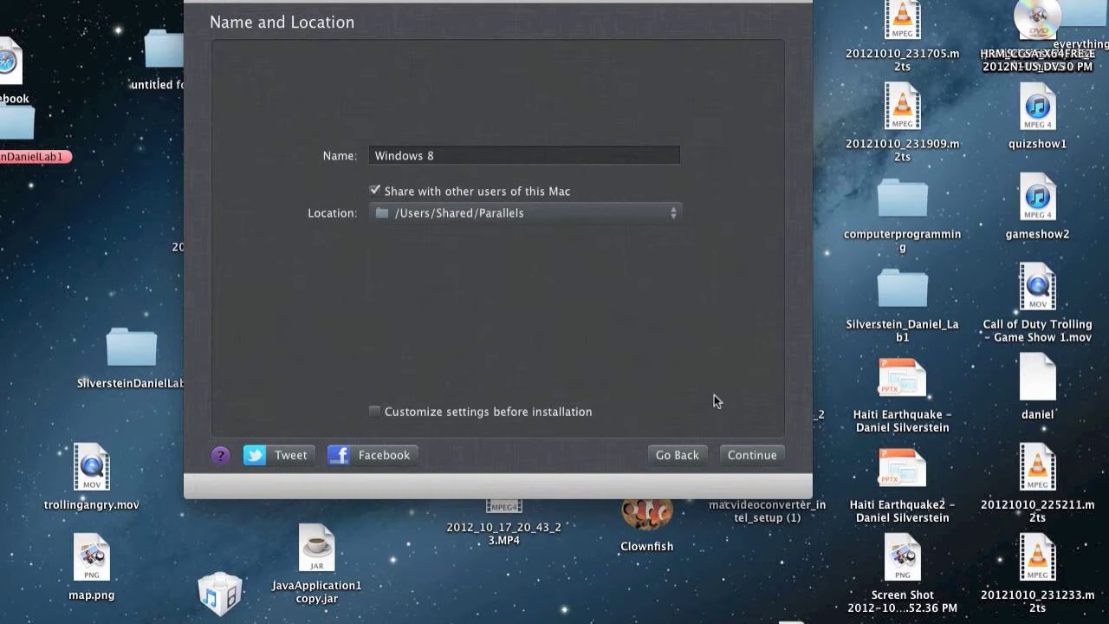
left_click(752, 456)
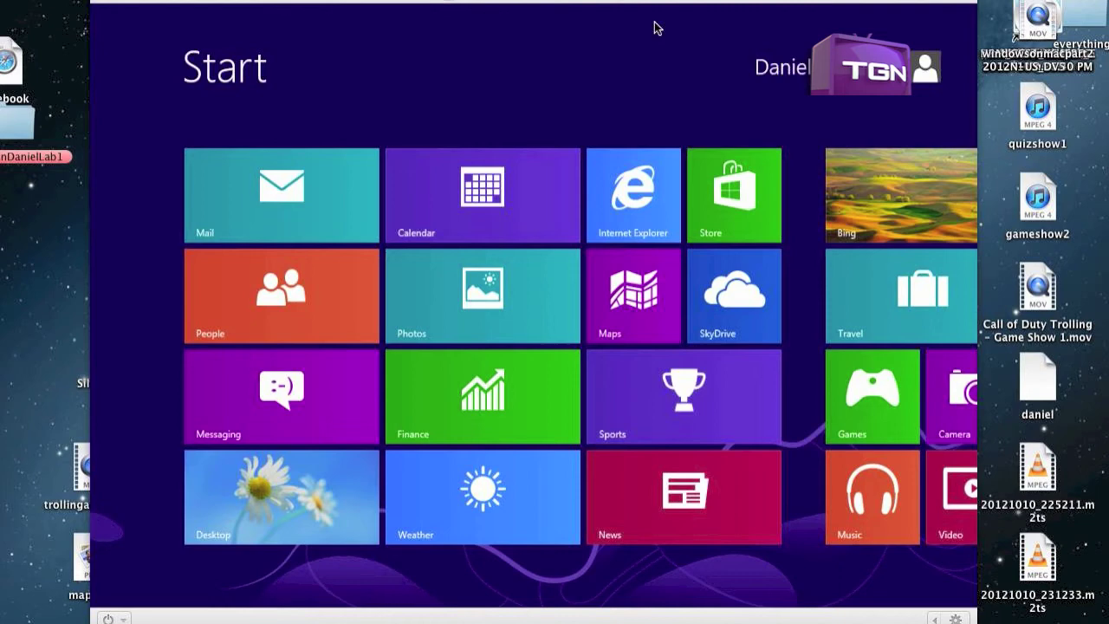
Go to the Windows 8 desktop and launch Internet Explorer from its shortcut.
left_click(270, 499)
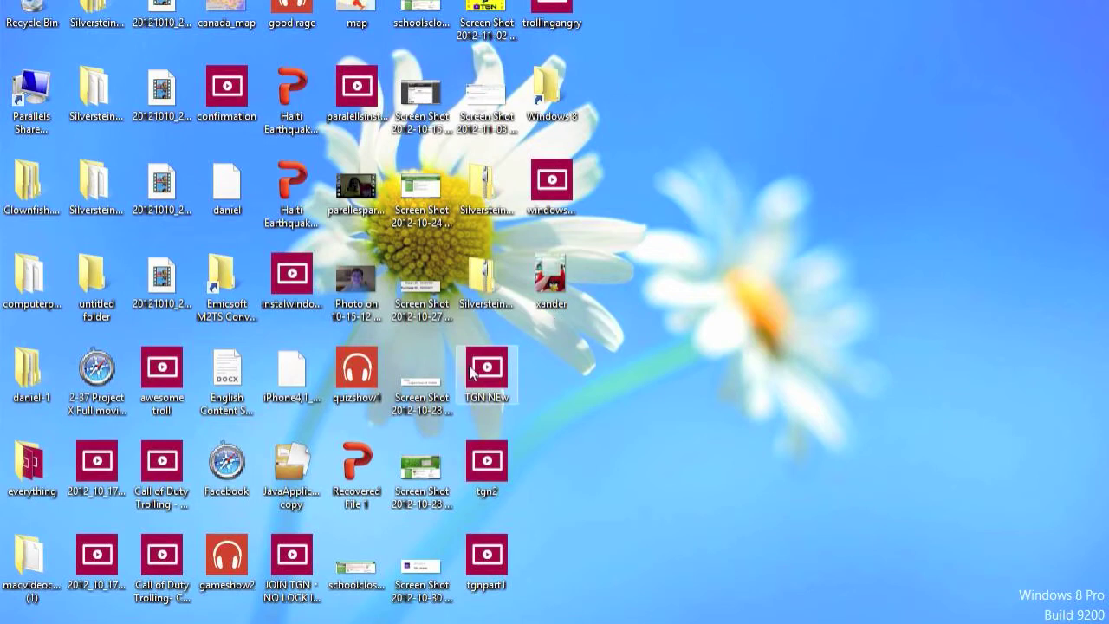
double_click(32, 490)
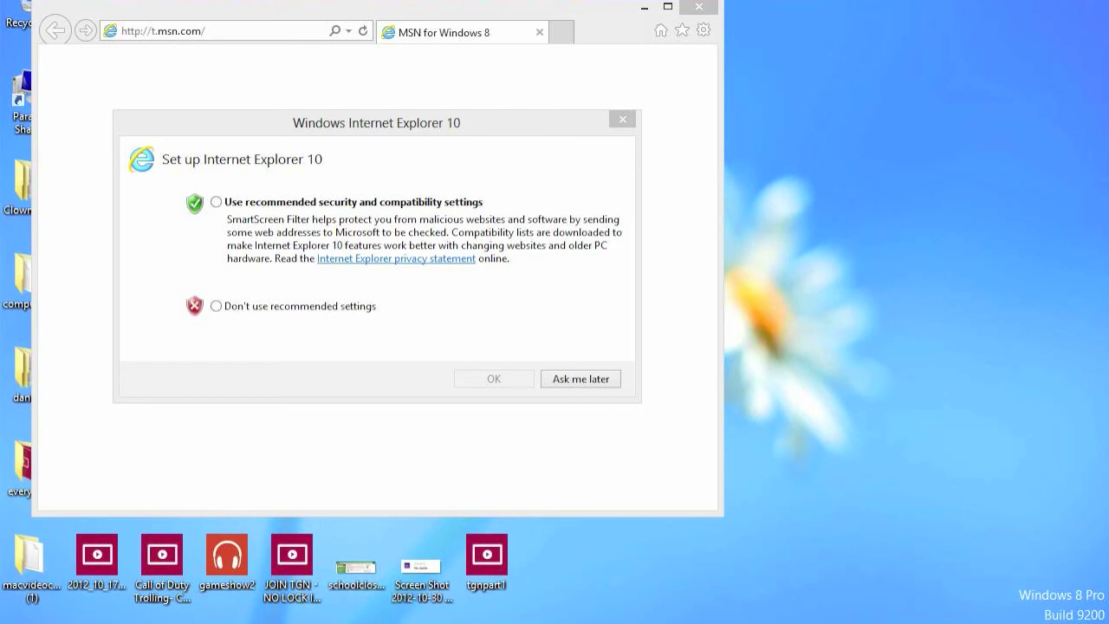
Choose Exit Full Screen from the Parallels View menu so Windows runs windowed.
left_click(277, 0)
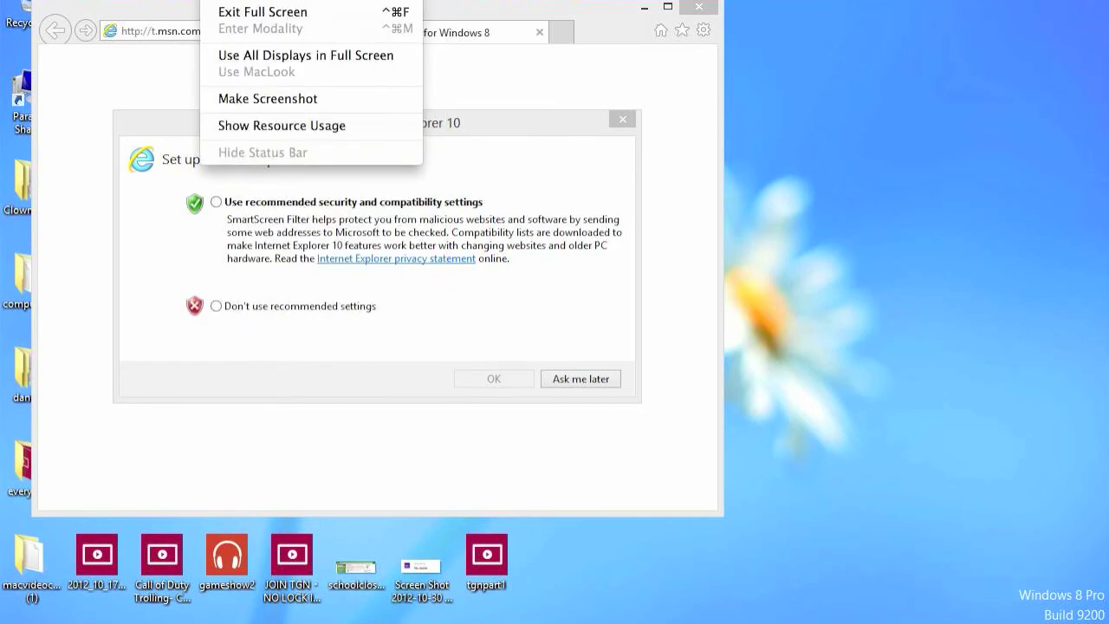
left_click(247, 12)
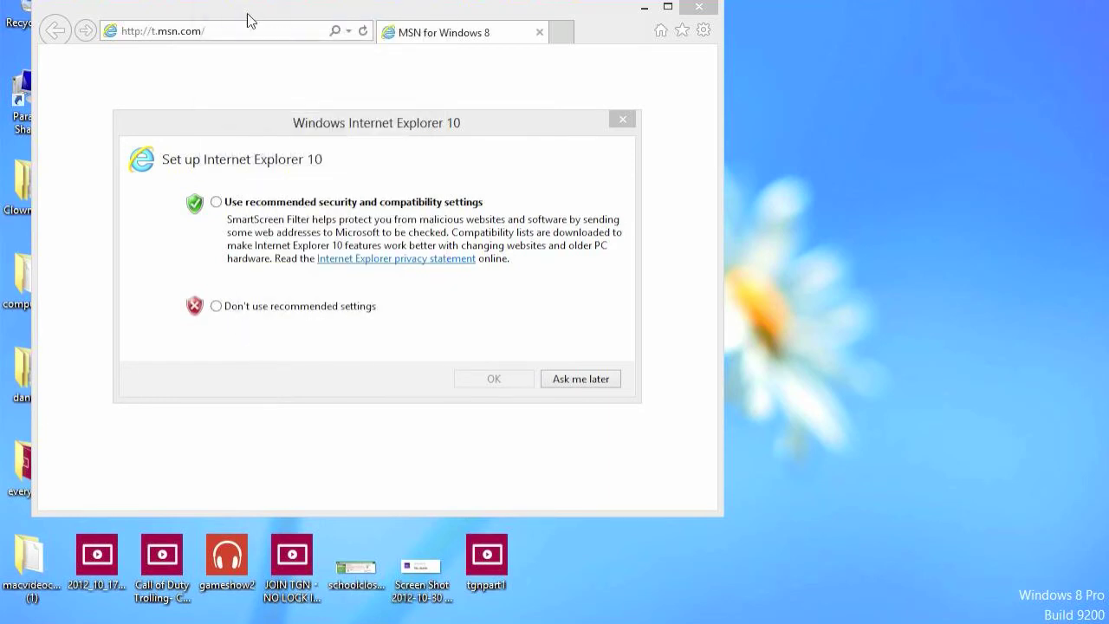